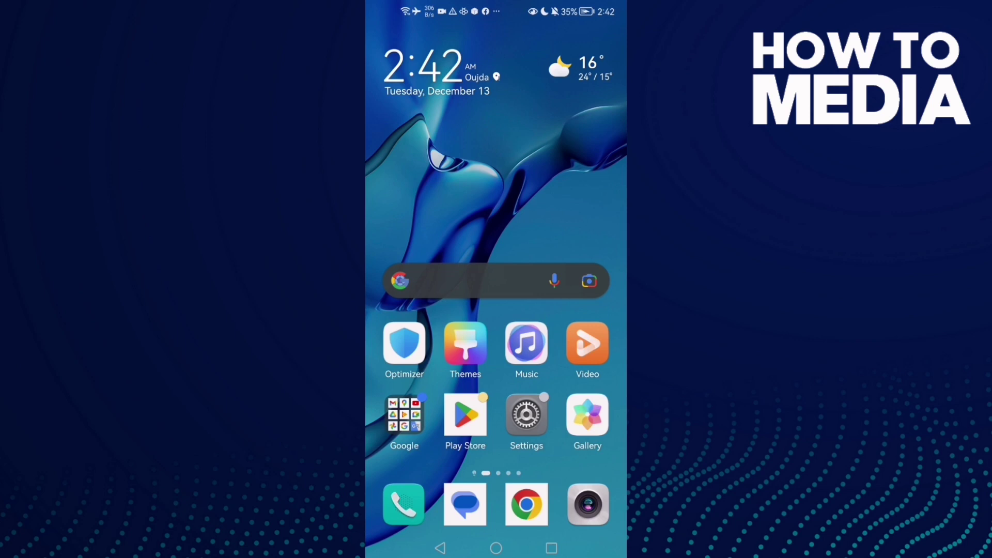
- Swipe the home screen left to the app page holding the VK icon
{"action": "left_click_drag", "start_coordinate": [574, 234], "coordinate": [419, 233]}
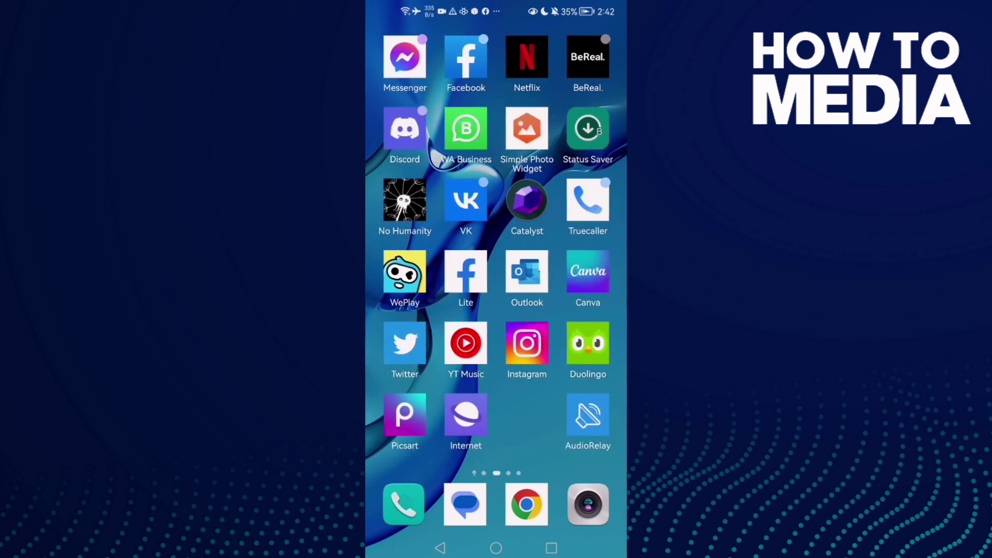
- Launch VK and go from the Home feed to your own profile page
{"action": "left_click", "coordinate": [466, 199]}
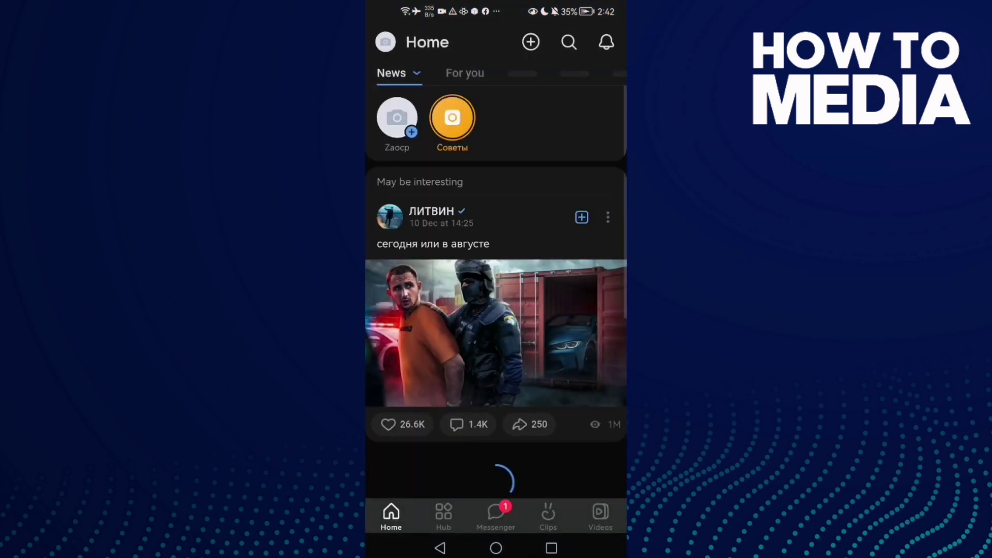
{"action": "left_click", "coordinate": [385, 41]}
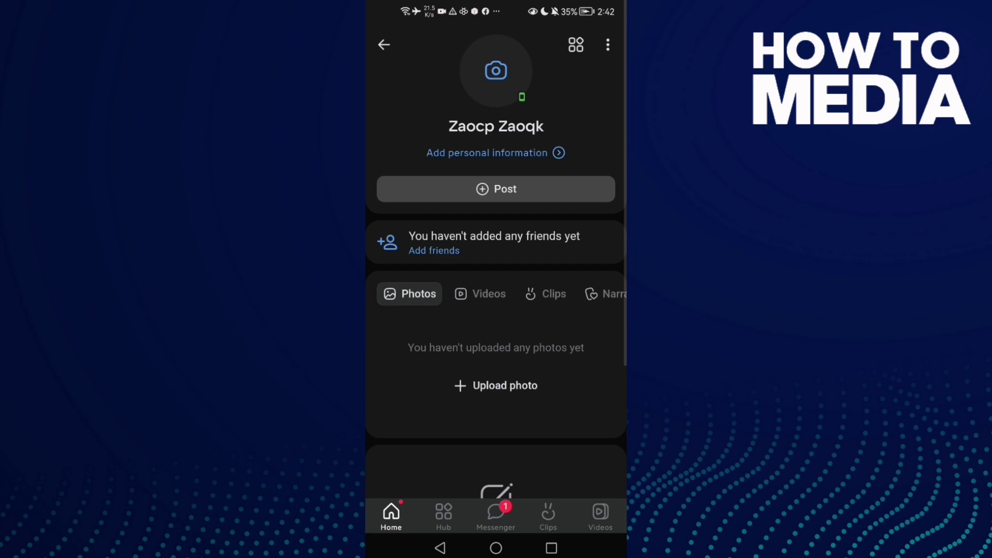
- Choose Edit profile from the profile's overflow menu
{"action": "left_click", "coordinate": [608, 44]}
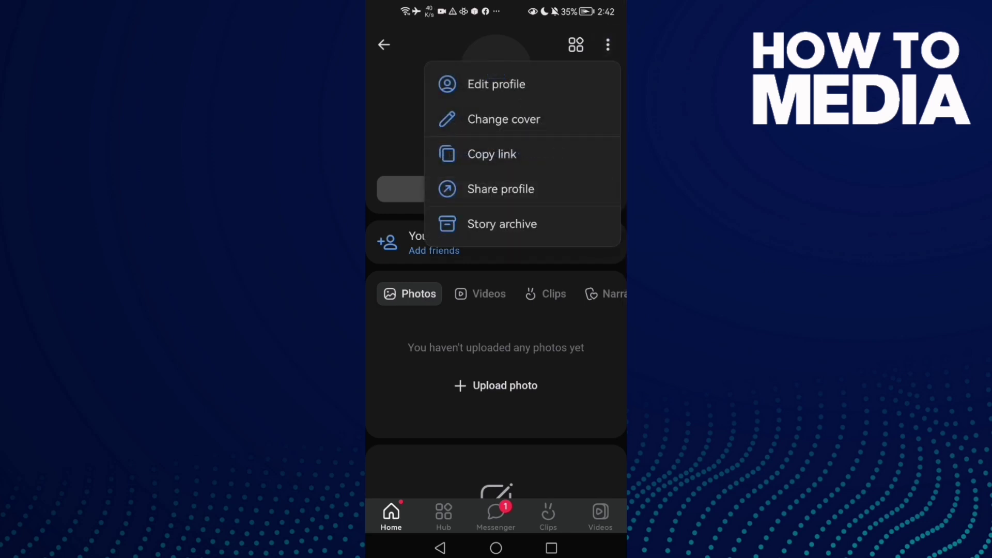
{"action": "left_click", "coordinate": [497, 84]}
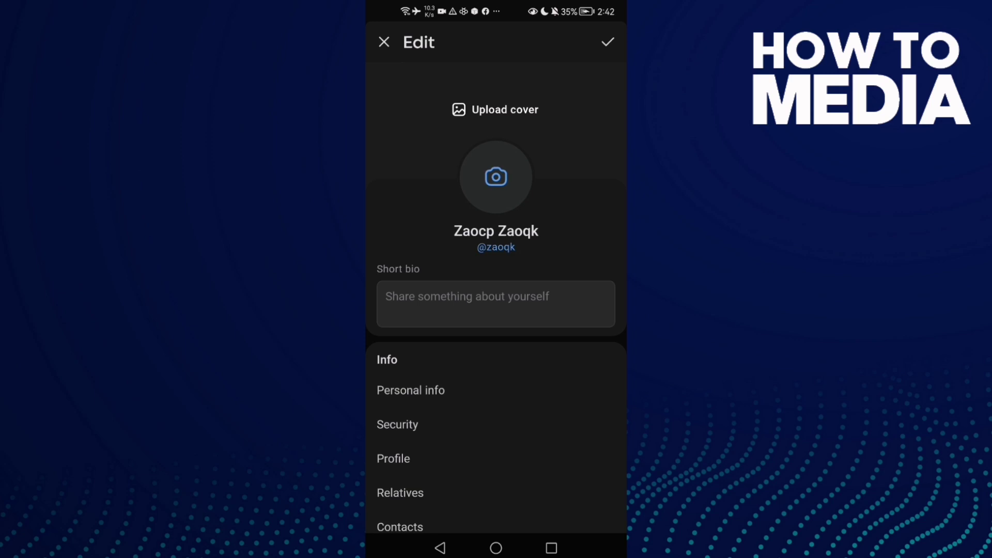
{"action": "scroll", "coordinate": [534, 308], "scroll_direction": "down", "scroll_amount": 5}
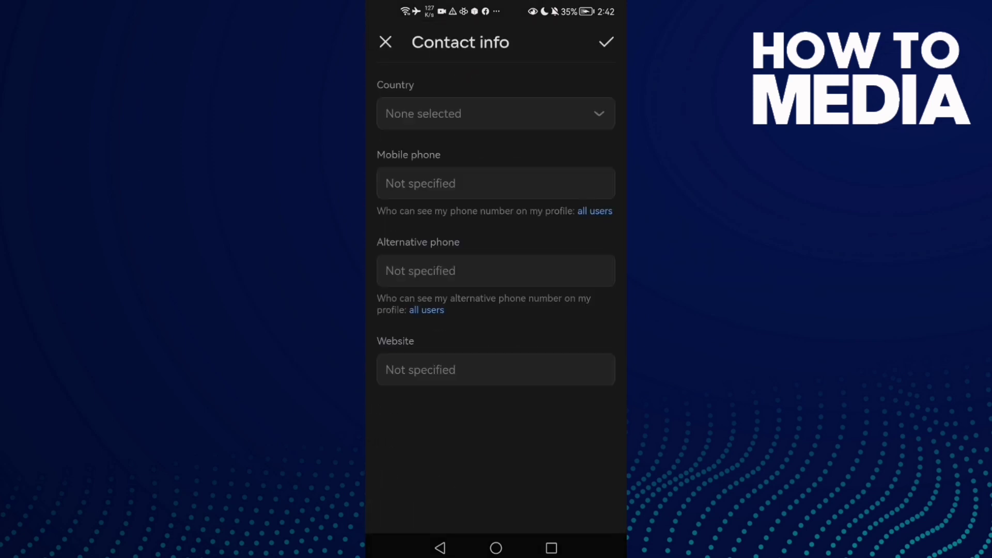
- Enter 123446689 in the Mobile phone field and confirm it with the checkmark
{"action": "left_click", "coordinate": [514, 184]}
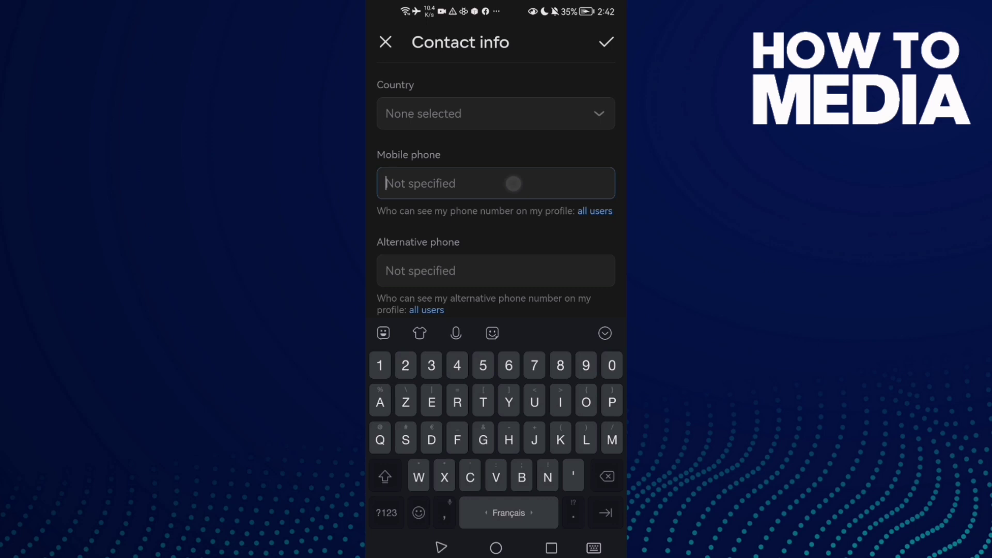
{"action": "type", "text": "1234466"}
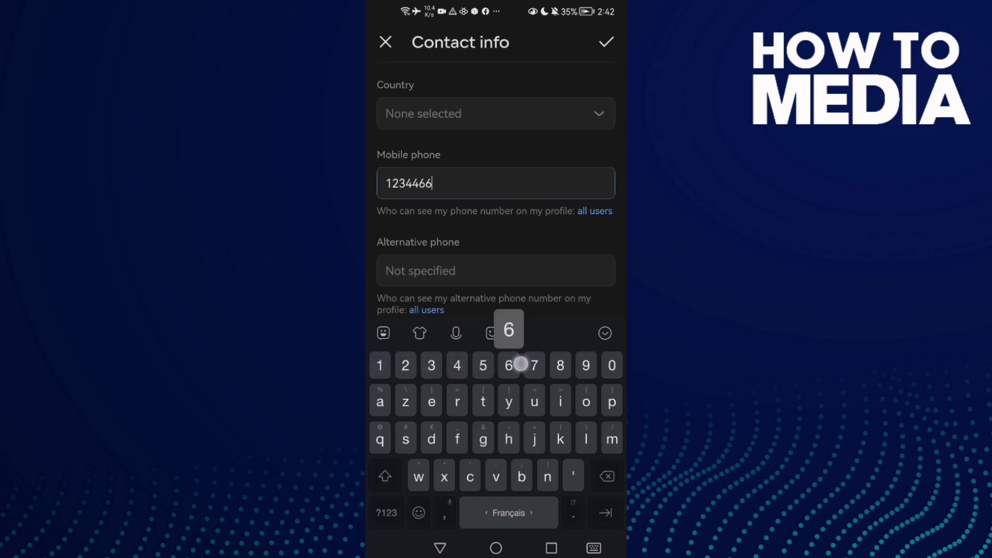
{"action": "type", "text": "89"}
{"action": "left_click", "coordinate": [611, 38]}
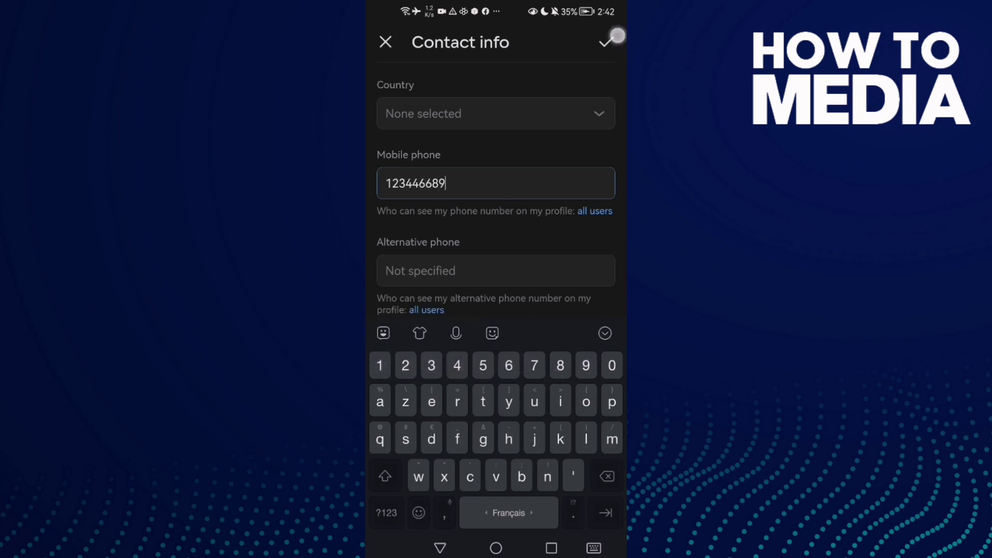
- Save the contact info holding mobile number 123446689 with the top-right checkmark
{"action": "left_click", "coordinate": [607, 42]}
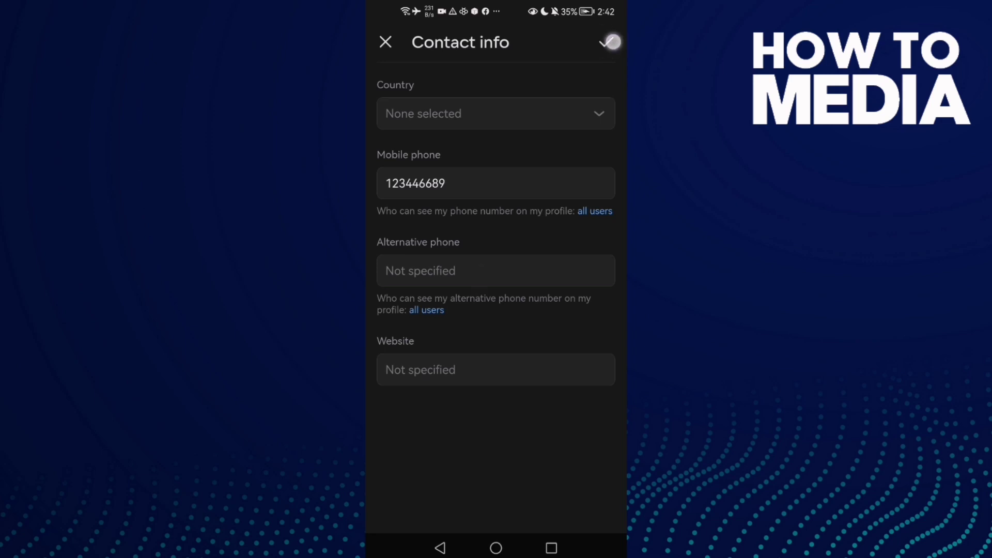